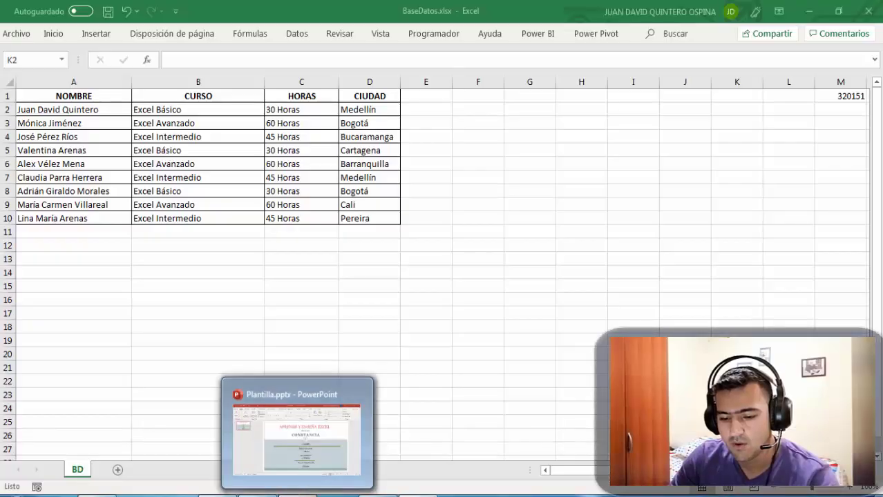
Switch from Excel to the Plantilla.pptx PowerPoint window using the taskbar
{"action": "left_click", "coordinate": [297, 435]}
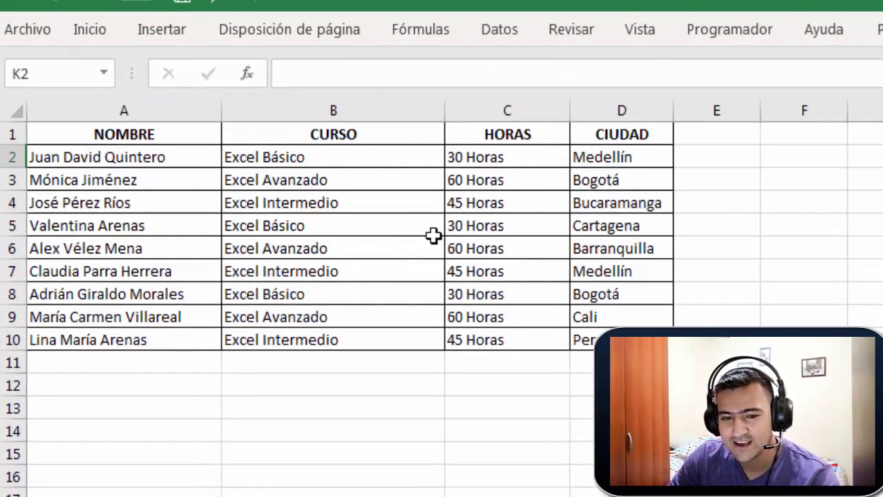
Review the participant data by selecting the NOMBRE, CURSO, HORAS and CIUDAD columns in turn
{"action": "left_click", "coordinate": [320, 304]}
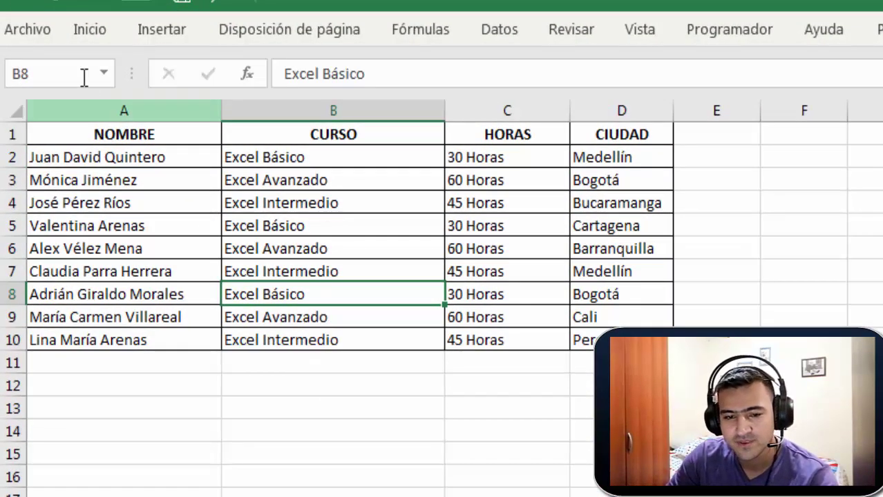
{"action": "left_click_drag", "start_coordinate": [122, 131], "coordinate": [131, 342]}
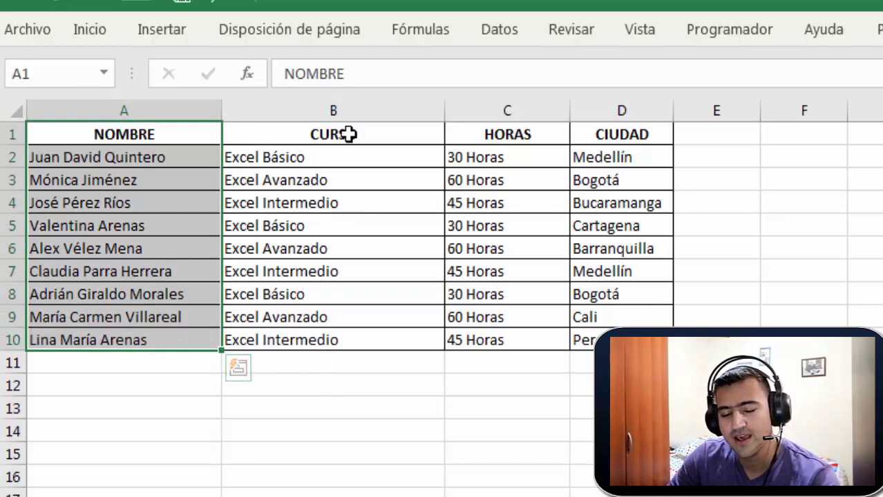
{"action": "left_click_drag", "start_coordinate": [349, 134], "coordinate": [359, 356]}
{"action": "left_click_drag", "start_coordinate": [509, 134], "coordinate": [506, 362]}
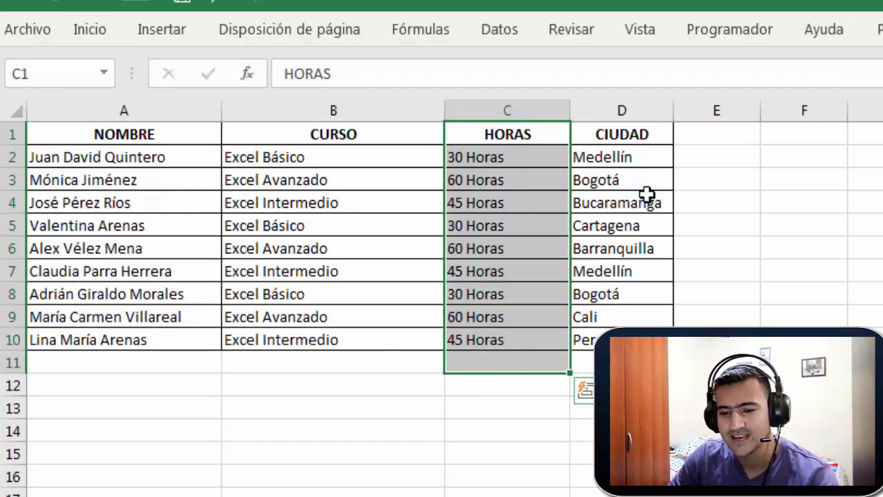
{"action": "left_click_drag", "start_coordinate": [622, 134], "coordinate": [622, 362]}
{"action": "left_click", "coordinate": [614, 340]}
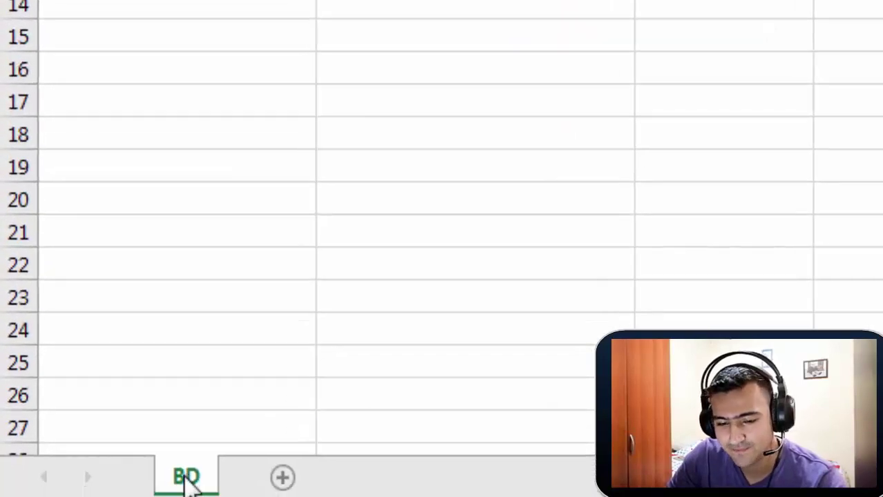
{"action": "left_click", "coordinate": [677, 164]}
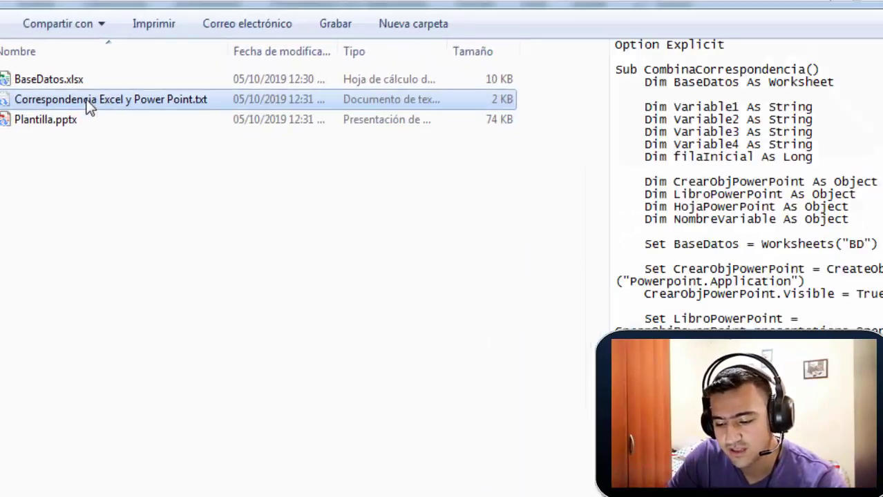
Open Correspondencia Excel y Power Point.txt to display the CombinaCorrespondencia macro code in Notepad
{"action": "double_click", "coordinate": [104, 112]}
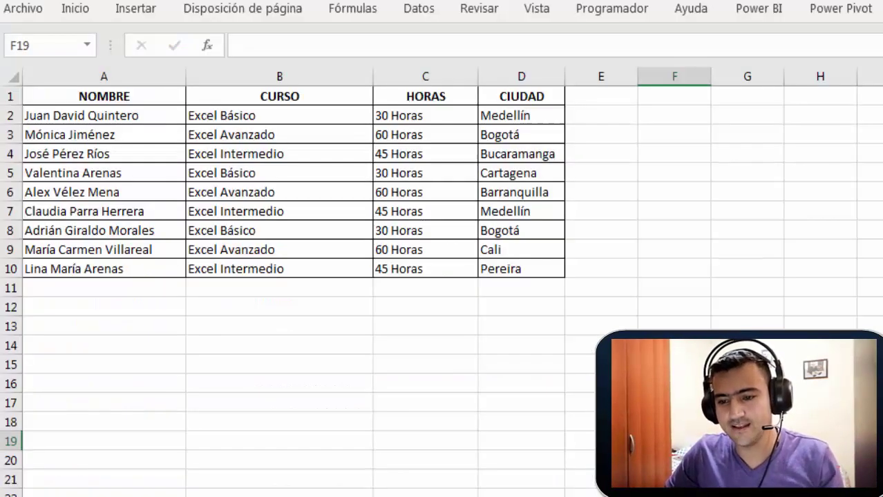
Open the Visual Basic editor from Programador and insert a new module, Módulo2
{"action": "left_click", "coordinate": [589, 423]}
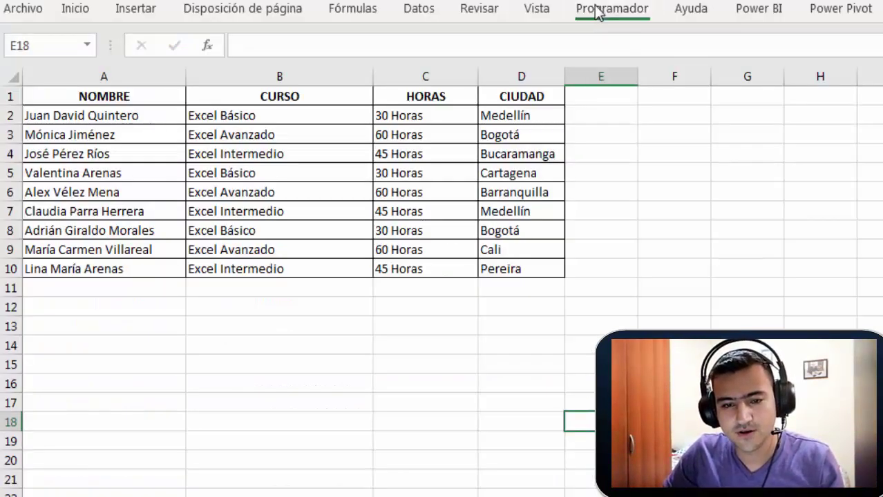
{"action": "left_click", "coordinate": [599, 13]}
{"action": "left_click", "coordinate": [22, 59]}
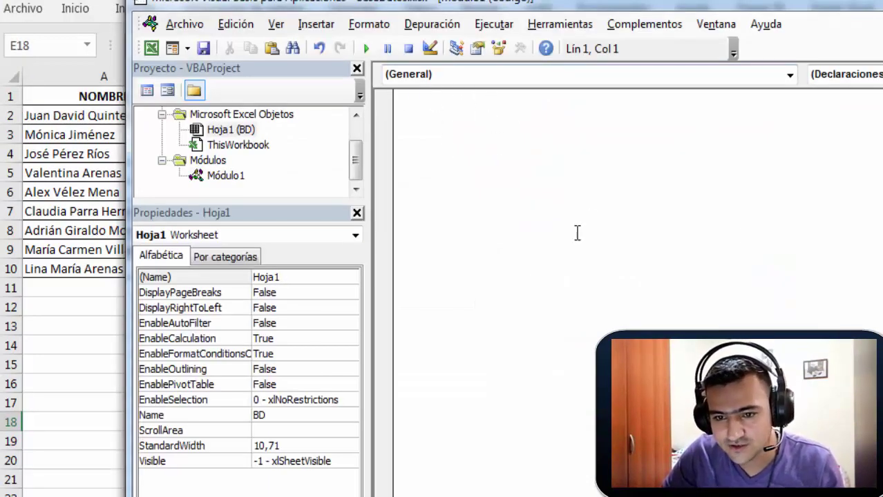
{"action": "left_click", "coordinate": [312, 27]}
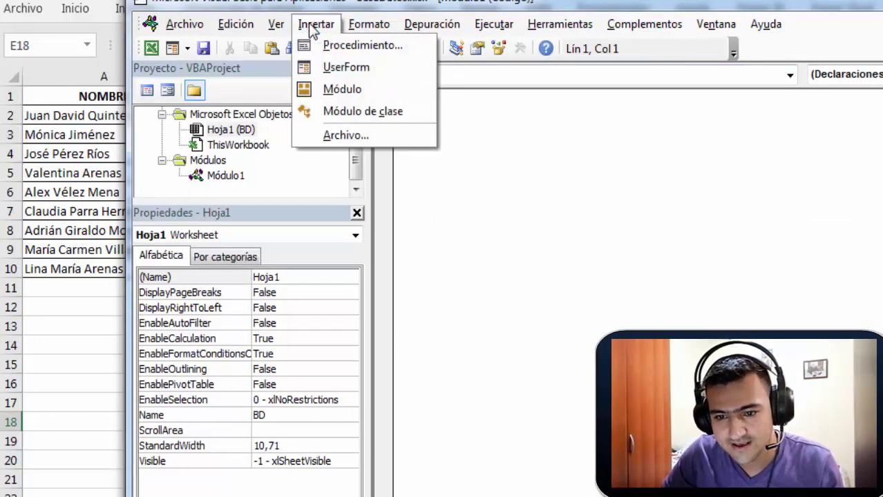
{"action": "left_click", "coordinate": [336, 92]}
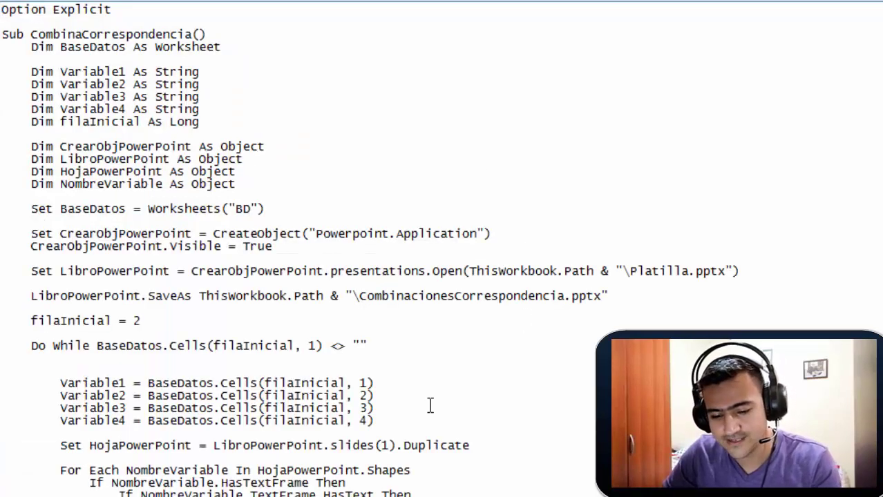
Copy all the macro code from Notepad and paste it into Módulo2
{"action": "key", "text": "ctrl+a"}
{"action": "right_click", "coordinate": [301, 368]}
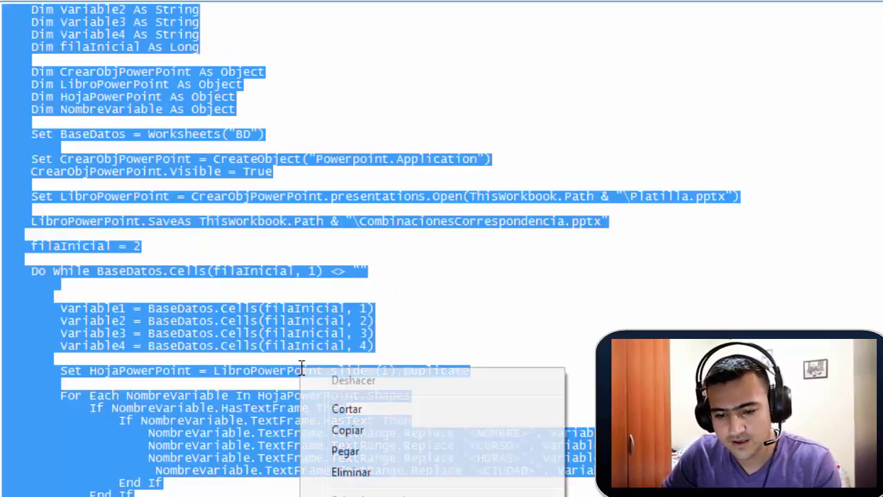
{"action": "left_click", "coordinate": [333, 427]}
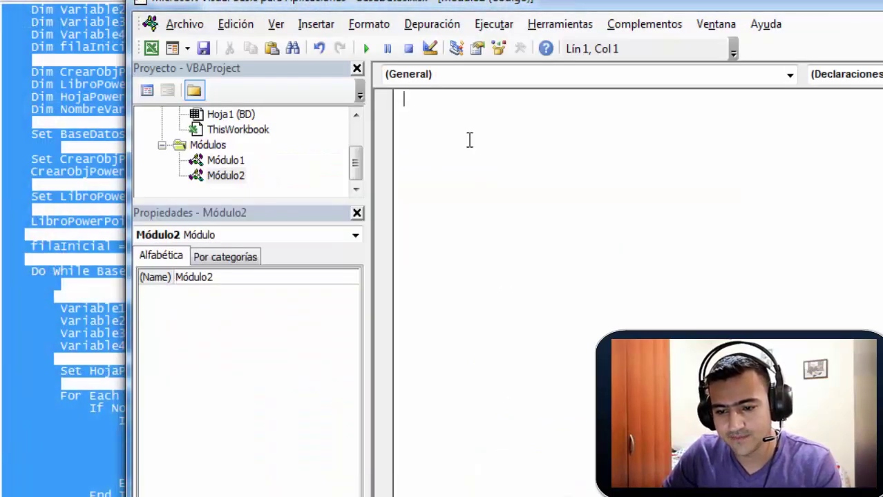
{"action": "right_click", "coordinate": [469, 138]}
{"action": "left_click", "coordinate": [512, 197]}
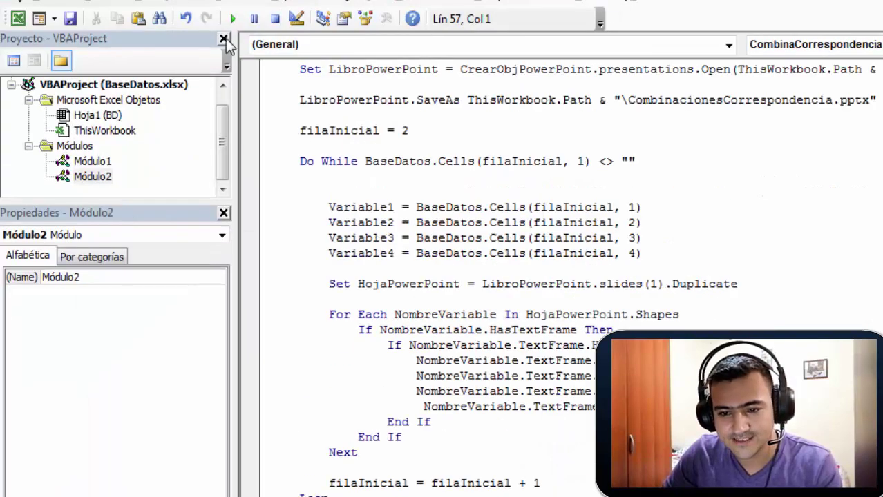
Close the Project and Properties panes to widen the code window
{"action": "left_click", "coordinate": [223, 39]}
{"action": "scroll", "coordinate": [588, 337], "scroll_direction": "up", "scroll_amount": 7}
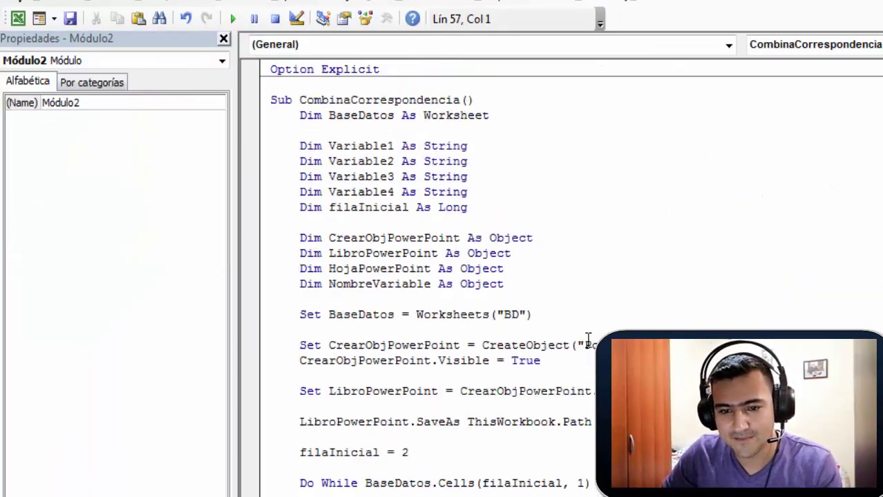
{"action": "left_click", "coordinate": [224, 39]}
{"action": "left_click", "coordinate": [268, 102]}
{"action": "left_click", "coordinate": [192, 69]}
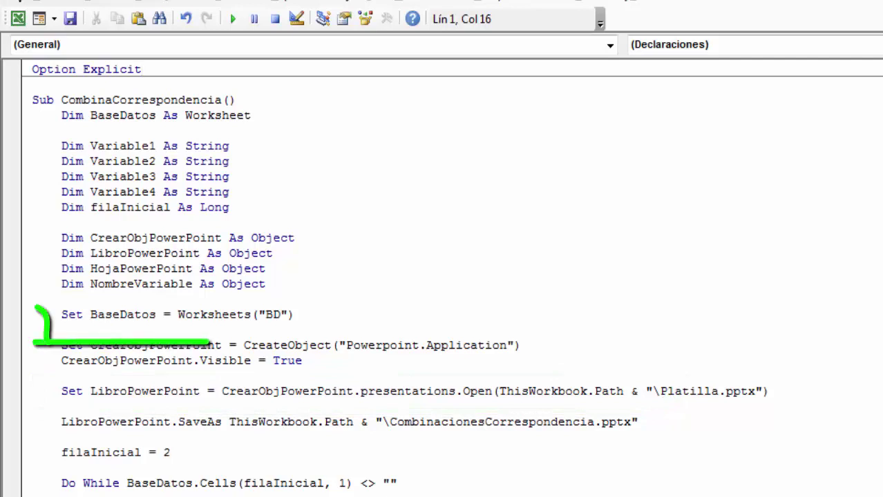
{"action": "scroll", "coordinate": [442, 276], "scroll_direction": "down", "scroll_amount": 1}
{"action": "scroll", "coordinate": [442, 277], "scroll_direction": "down", "scroll_amount": 1}
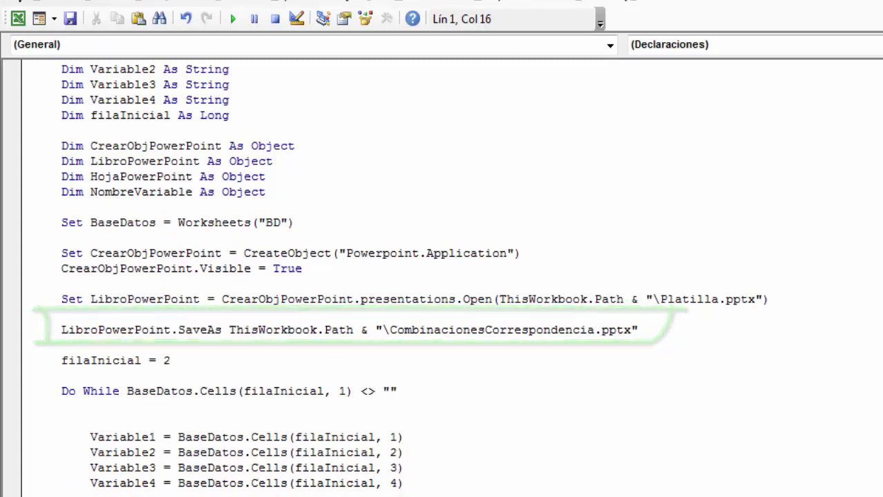
{"action": "left_click", "coordinate": [553, 350]}
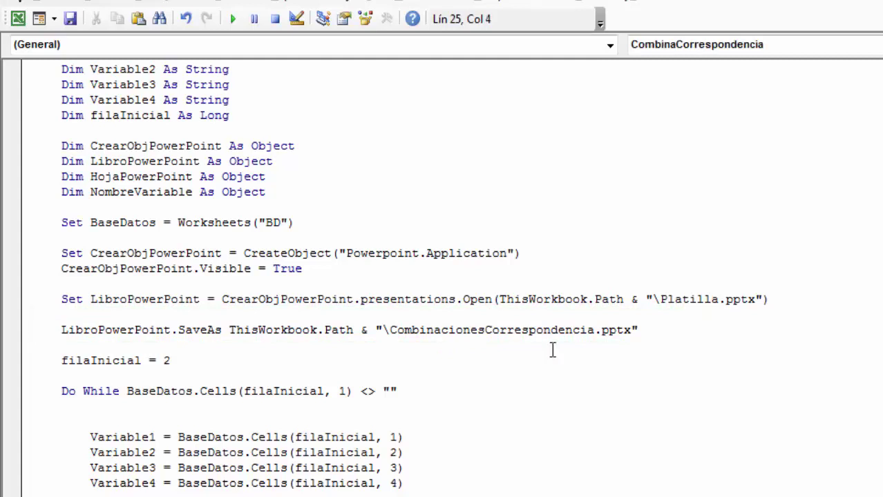
{"action": "scroll", "coordinate": [553, 351], "scroll_direction": "down", "scroll_amount": 1}
{"action": "scroll", "coordinate": [552, 349], "scroll_direction": "down", "scroll_amount": 1}
{"action": "scroll", "coordinate": [551, 349], "scroll_direction": "down", "scroll_amount": 1}
{"action": "scroll", "coordinate": [550, 350], "scroll_direction": "down", "scroll_amount": 2}
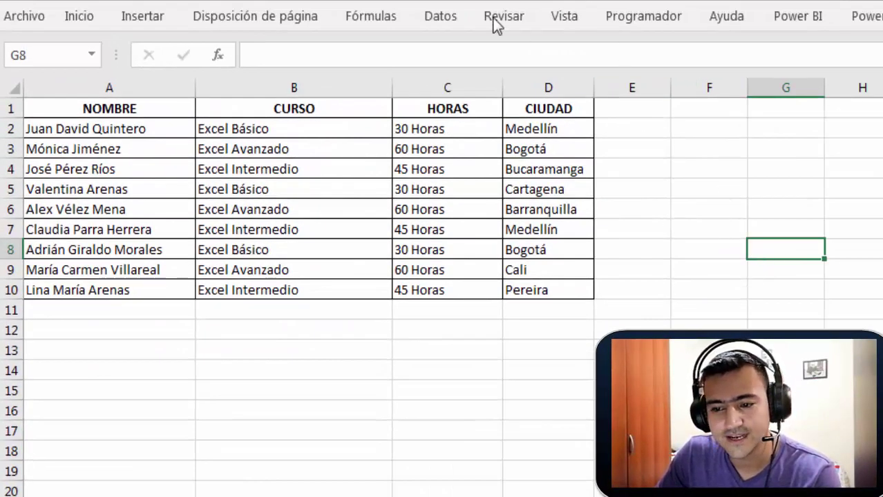
Draw a form button over cells E5 to G8 and assign it the CombinaCorrespondencia macro
{"action": "left_click", "coordinate": [615, 17]}
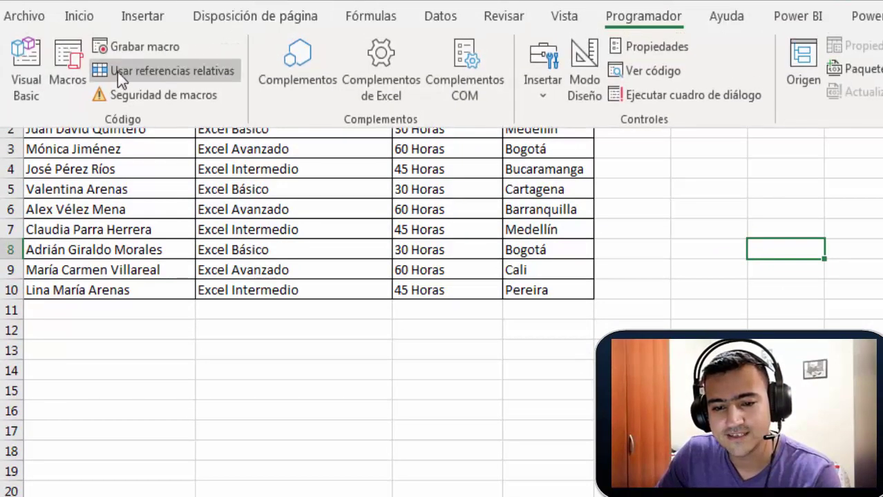
{"action": "left_click", "coordinate": [542, 109]}
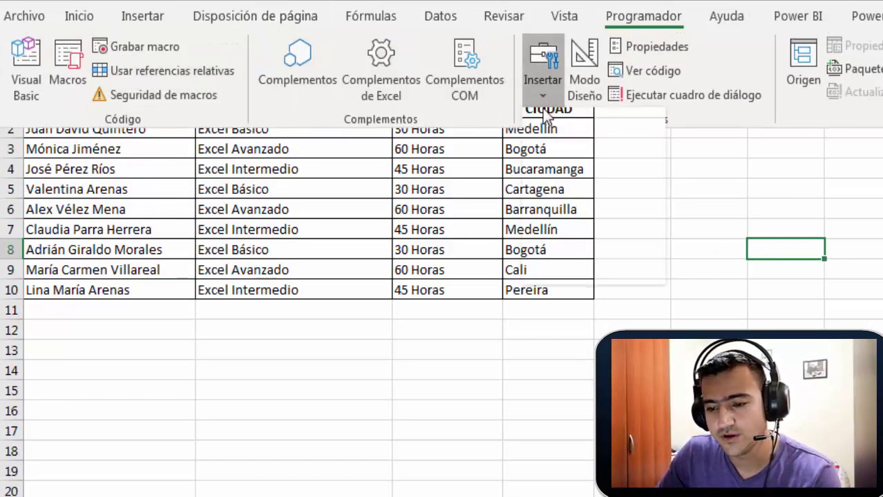
{"action": "left_click", "coordinate": [533, 148]}
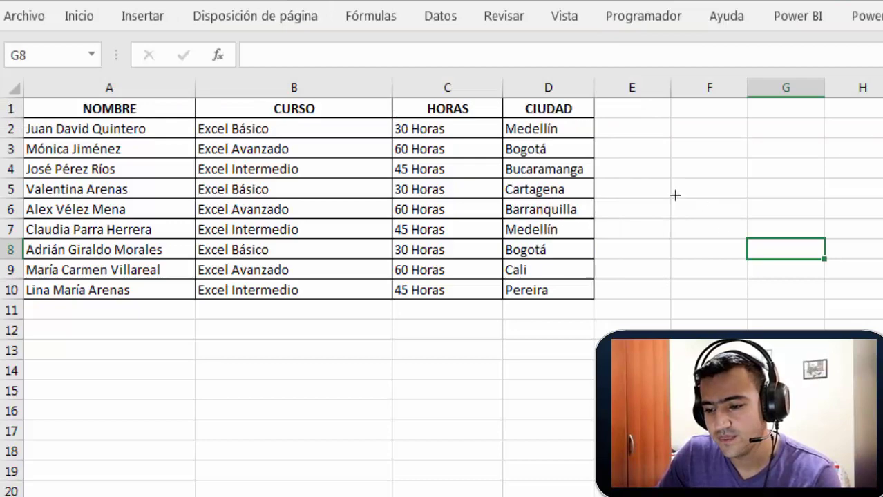
{"action": "left_click_drag", "start_coordinate": [668, 193], "coordinate": [773, 250]}
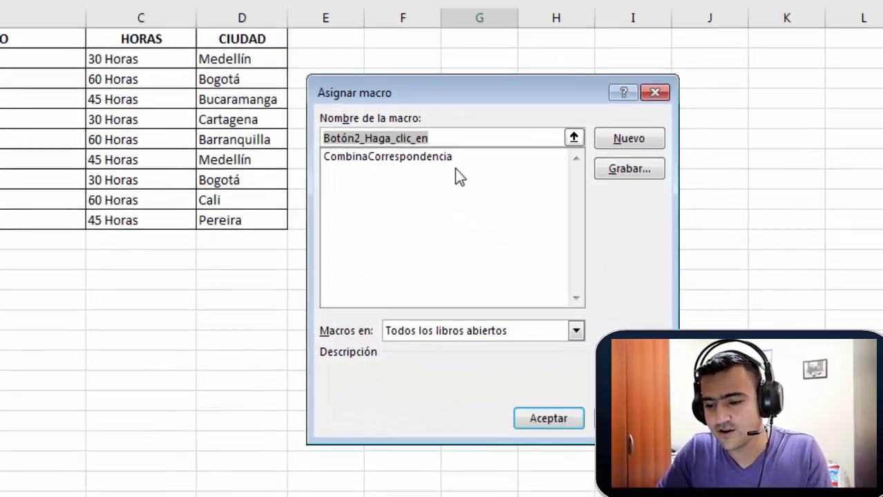
{"action": "left_click", "coordinate": [409, 159]}
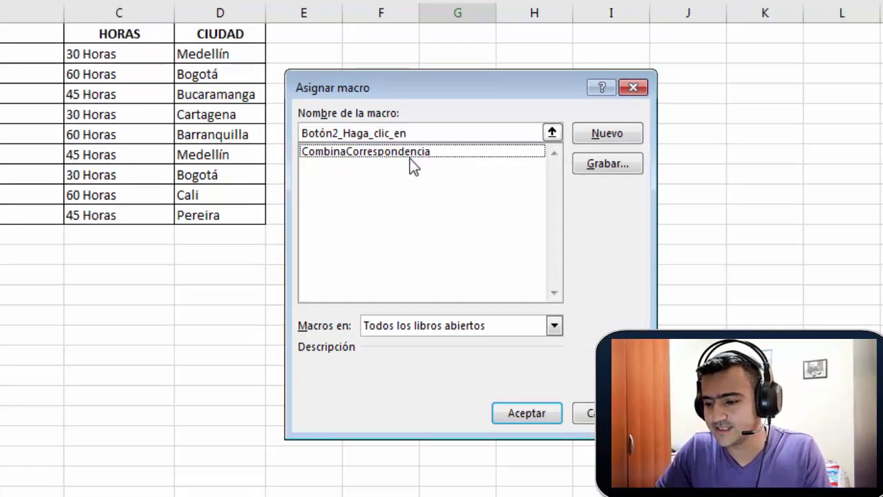
{"action": "left_click", "coordinate": [513, 417]}
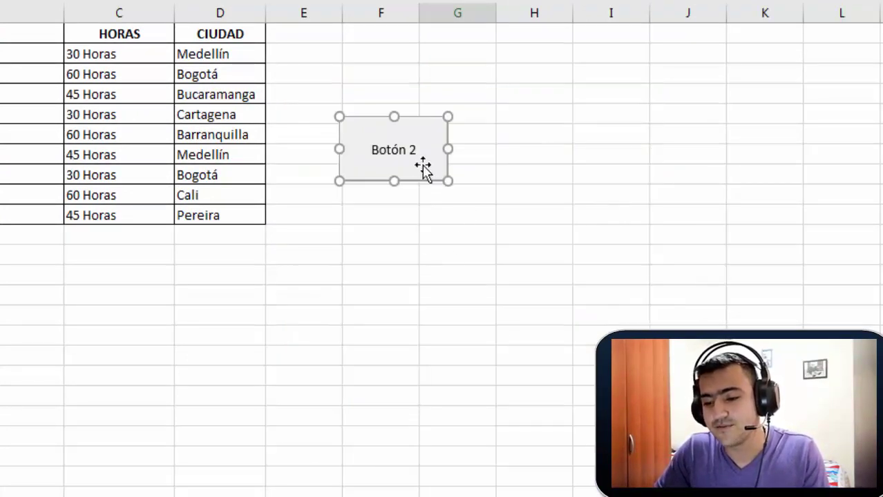
Rename the button's caption to Ejecutar and click it to run the macro
{"action": "key", "text": "Delete"}
{"action": "key", "text": "Delete"}
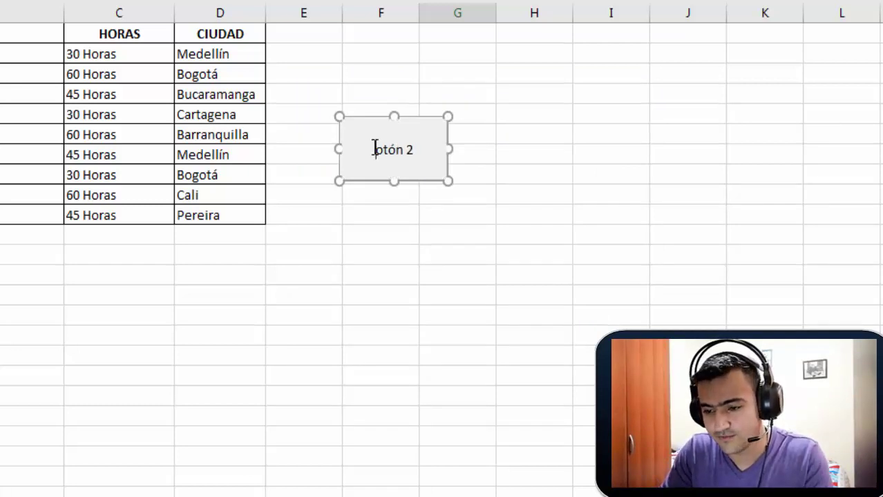
{"action": "key", "text": "Delete"}
{"action": "key", "text": "Delete"}
{"action": "key", "text": "Delete"}
{"action": "type", "text": "Ejecutar"}
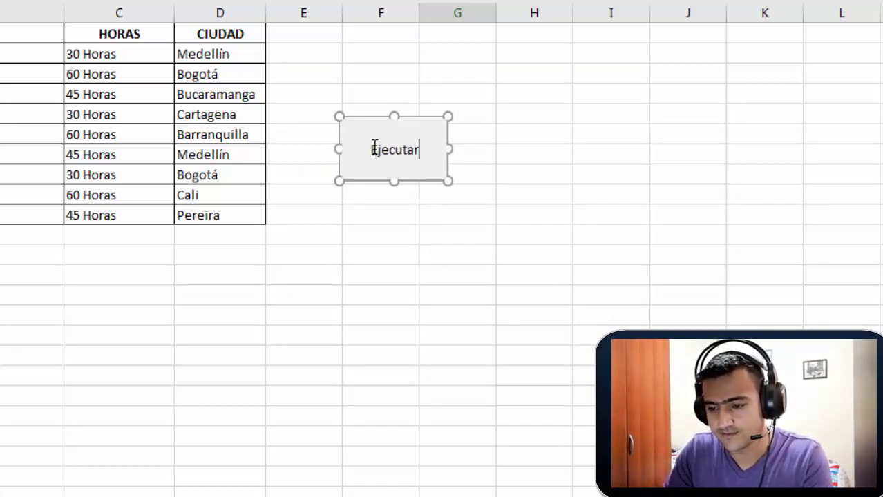
{"action": "left_click", "coordinate": [380, 314]}
{"action": "left_click", "coordinate": [515, 331]}
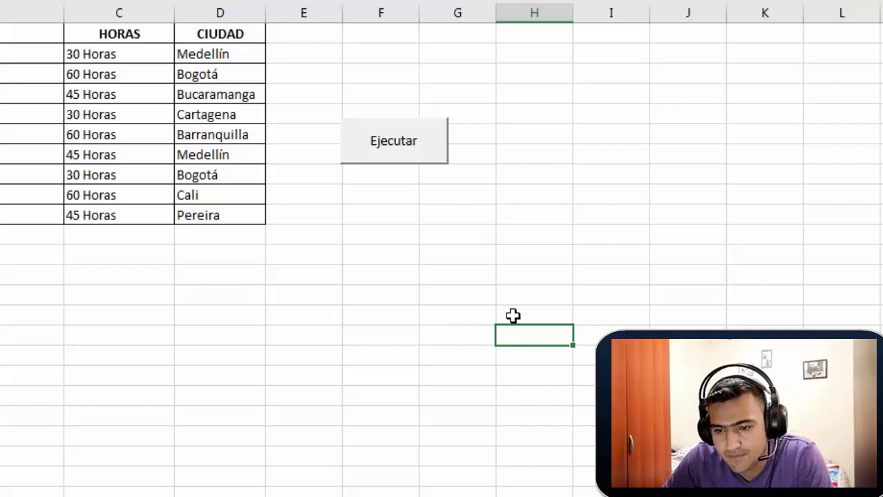
{"action": "left_click", "coordinate": [413, 166]}
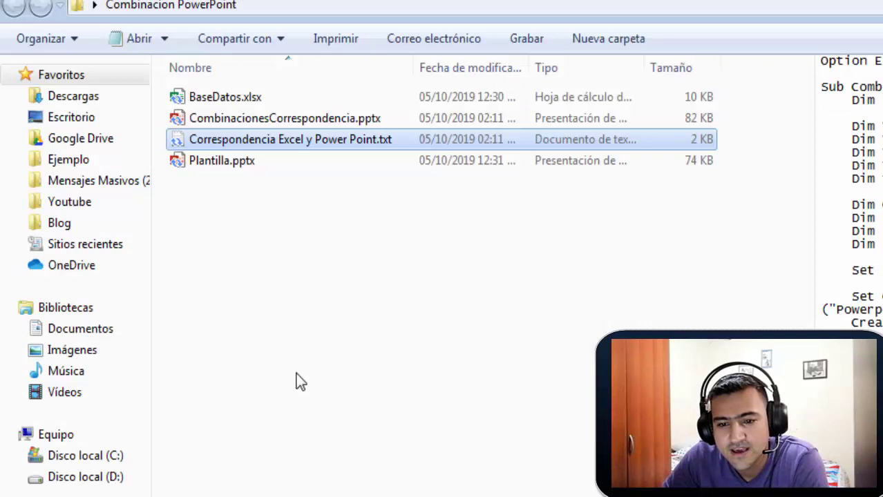
Once the macro finishes, switch to the Combinacion PowerPoint folder in Windows Explorer
{"action": "left_click", "coordinate": [297, 375]}
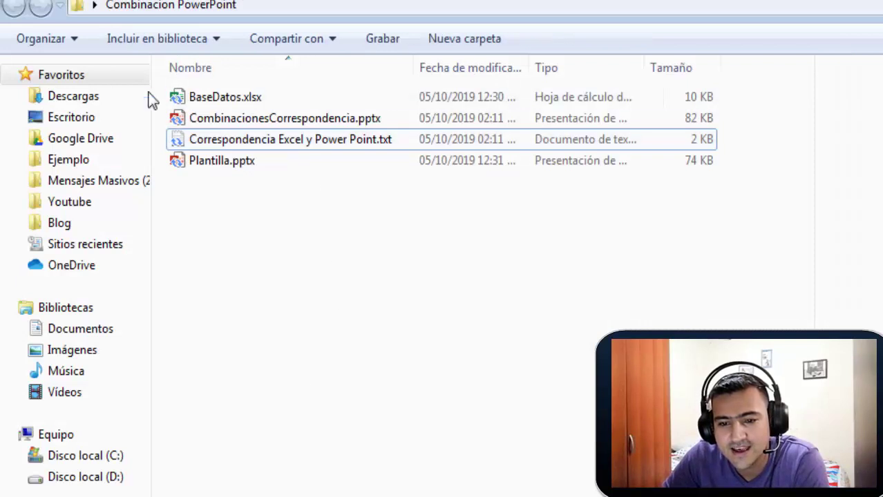
Open CombinacionesCorrespondencia.pptx from the Combinacion PowerPoint folder in PowerPoint
{"action": "left_click", "coordinate": [293, 123]}
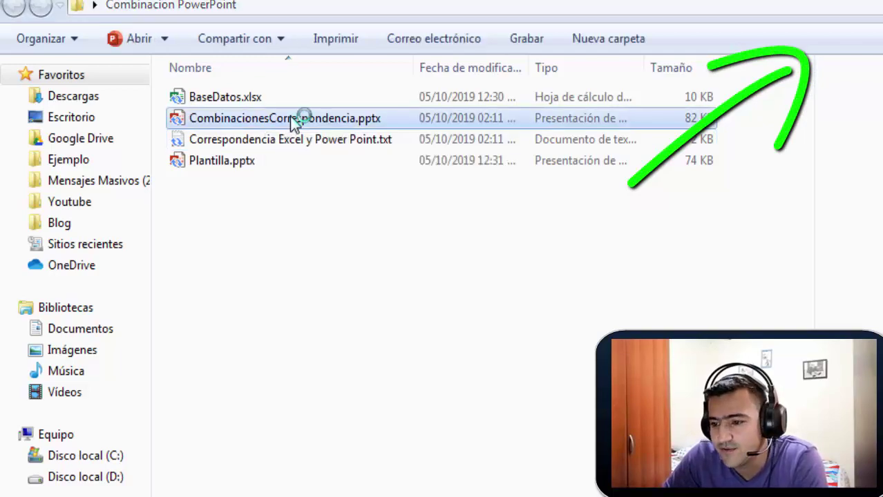
{"action": "double_click", "coordinate": [219, 109]}
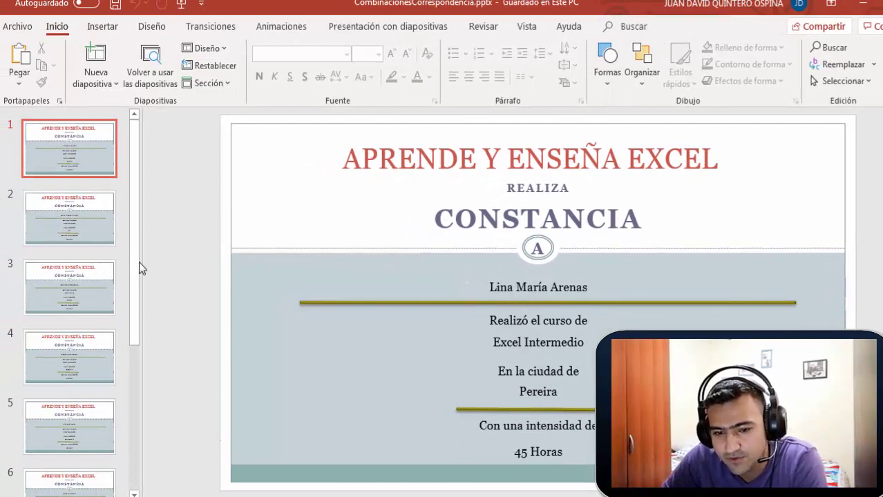
Step through certificate slides 2 to 7, checking each row's student, course, city and hours
{"action": "left_click", "coordinate": [59, 218]}
{"action": "left_click", "coordinate": [67, 275]}
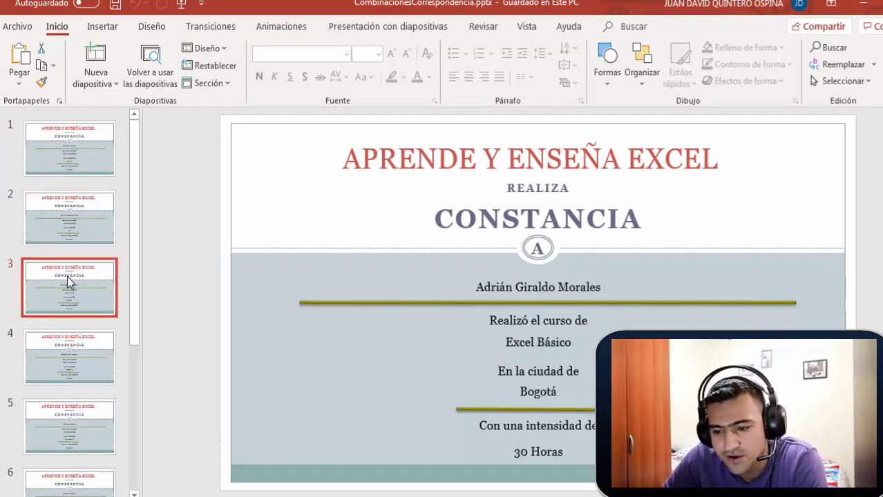
{"action": "left_click", "coordinate": [63, 356]}
{"action": "left_click", "coordinate": [67, 411]}
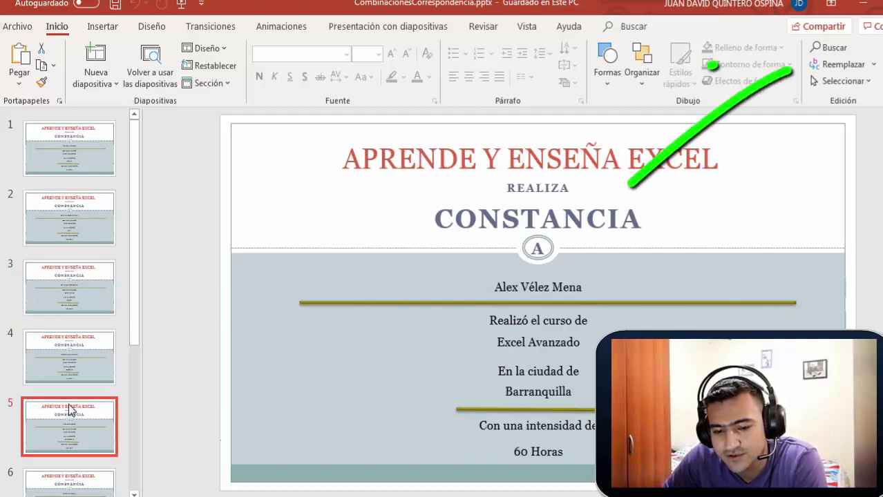
{"action": "scroll", "coordinate": [59, 415], "scroll_direction": "down", "scroll_amount": 3}
{"action": "left_click", "coordinate": [61, 379]}
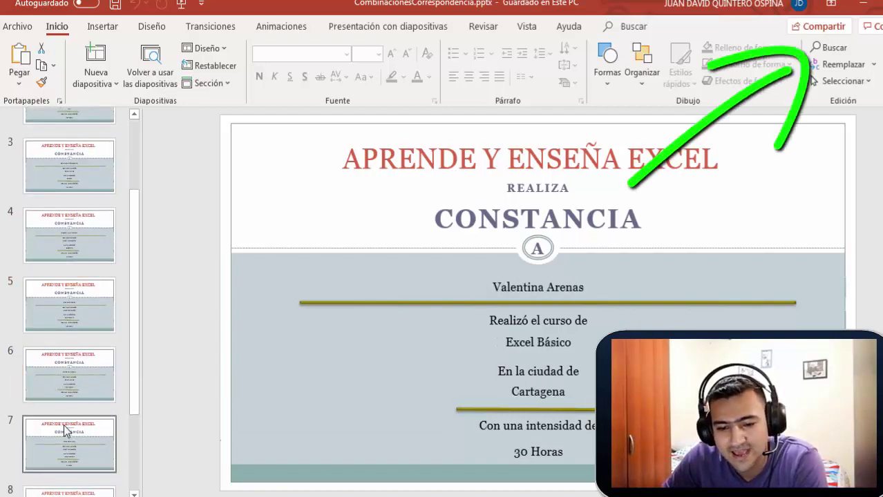
{"action": "left_click", "coordinate": [65, 422]}
{"action": "scroll", "coordinate": [69, 407], "scroll_direction": "down", "scroll_amount": 1}
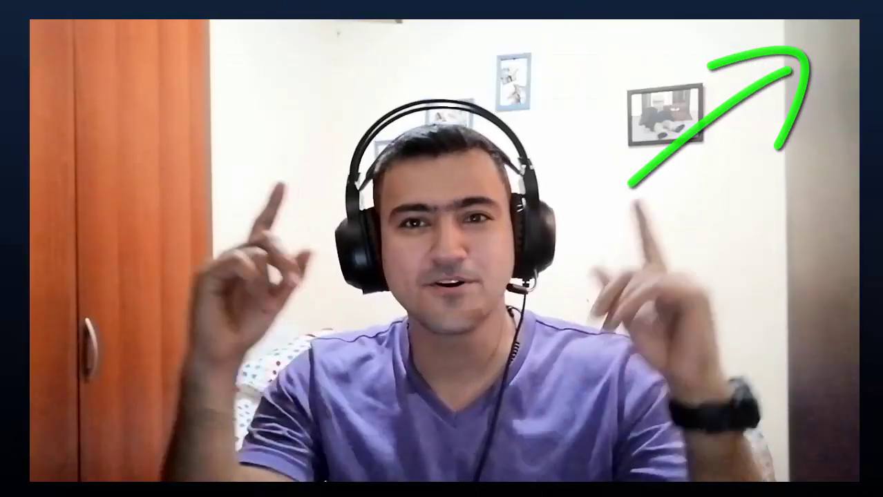